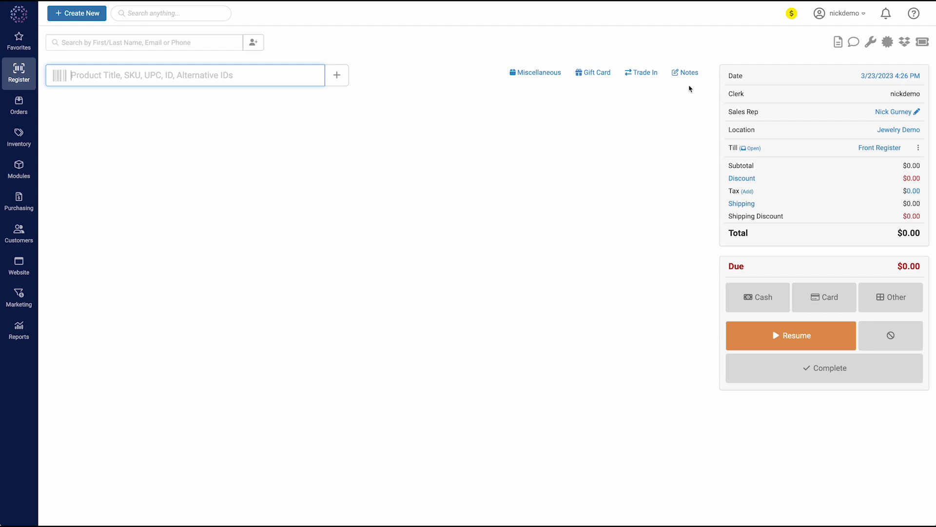
# Step: Open the account menu at the top right of the empty Register screen
pyautogui.click(835, 18)
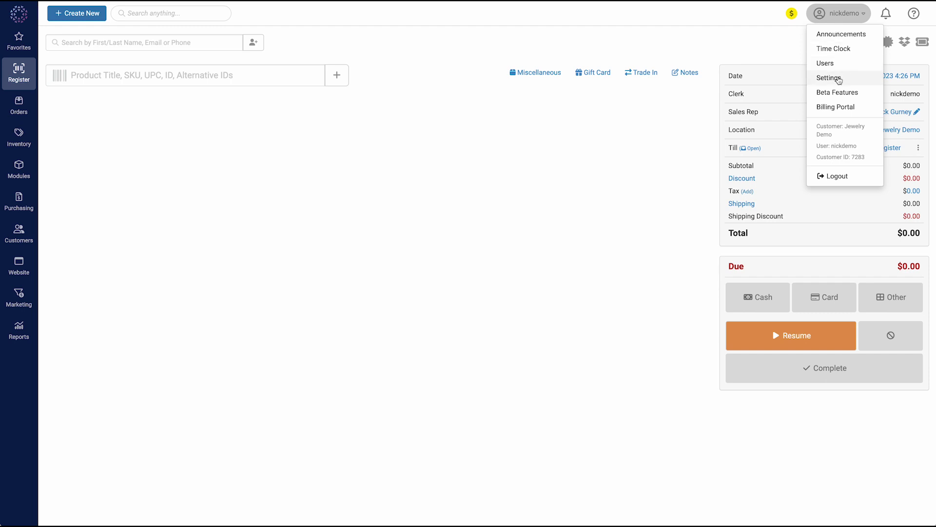
# Step: Go to Settings and bring up the POS Settings Layaways page
pyautogui.click(839, 78)
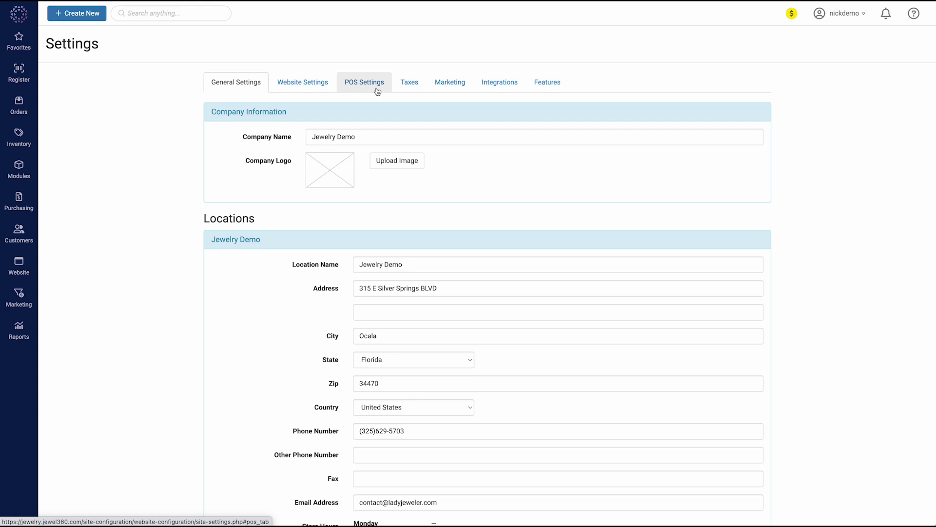
pyautogui.click(376, 90)
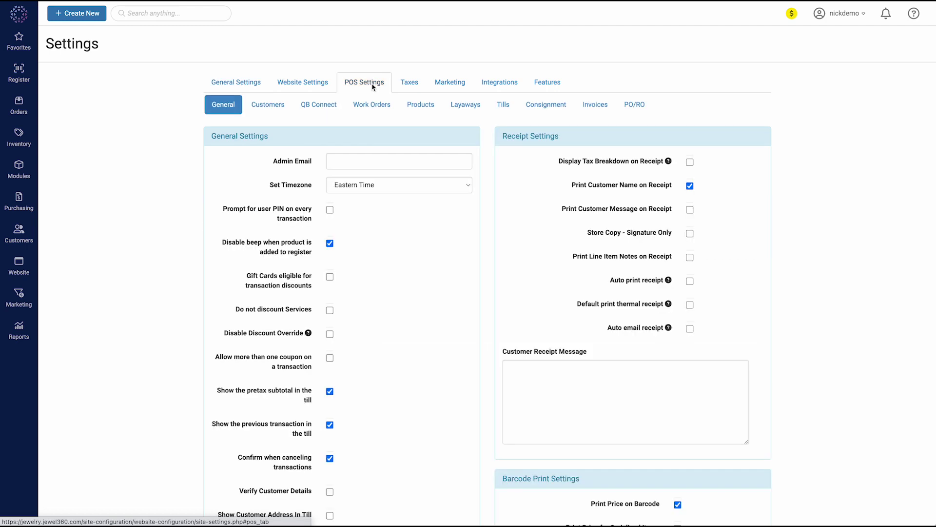
pyautogui.click(466, 108)
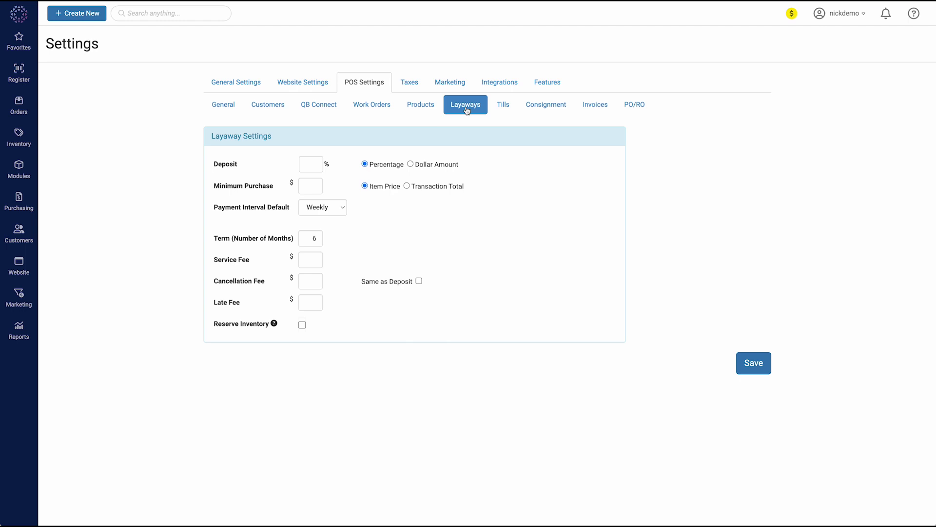
# Step: Set the layaway deposit to 20% and the default payment interval to Monthly, then save
pyautogui.click(310, 167)
pyautogui.click(486, 175)
pyautogui.click(330, 212)
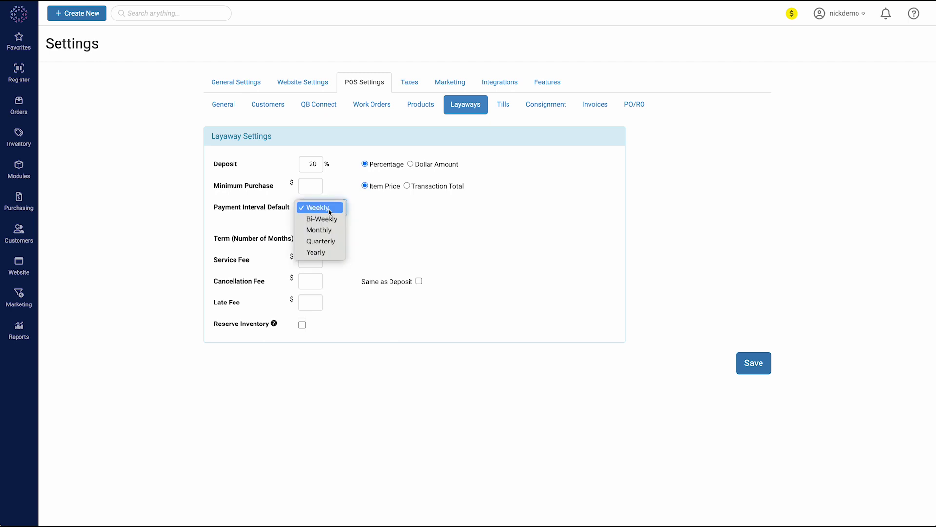
pyautogui.click(331, 230)
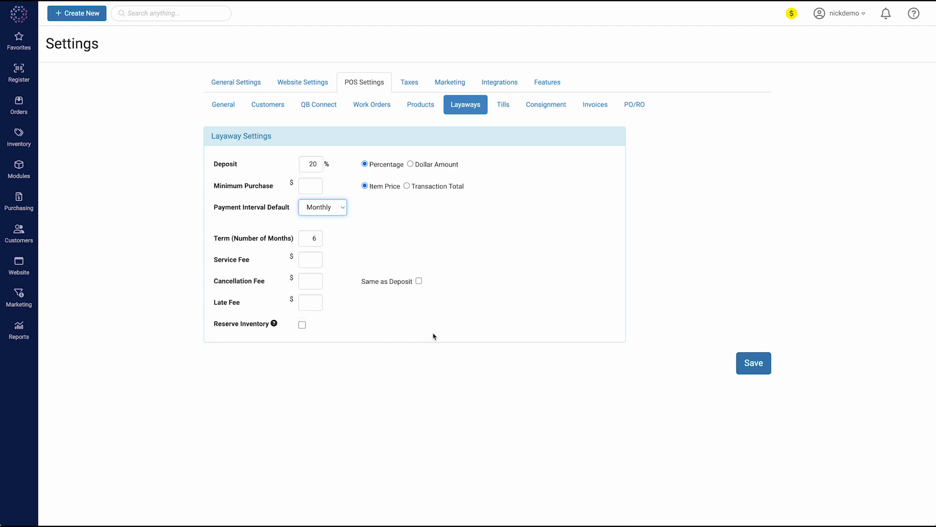
pyautogui.click(763, 363)
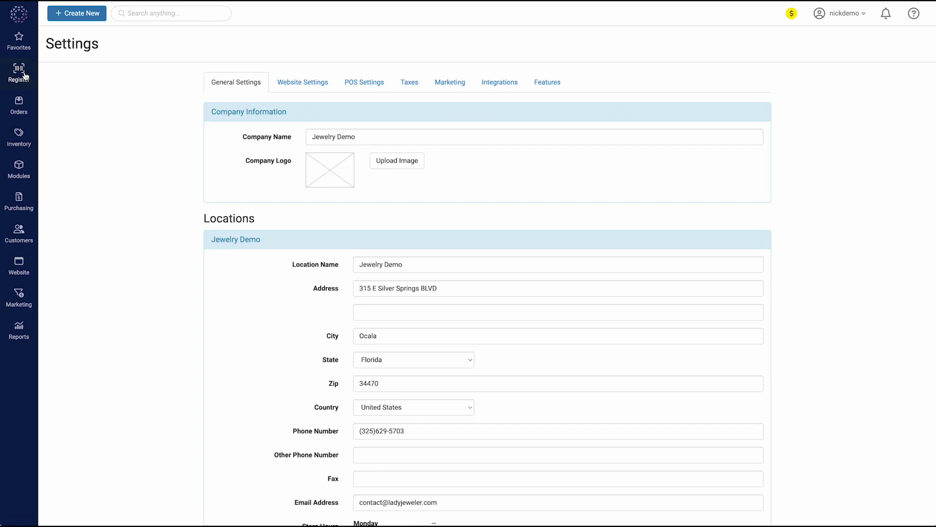
# Step: Return to the Register on the Front Register till and attach the customer found by name
pyautogui.click(20, 74)
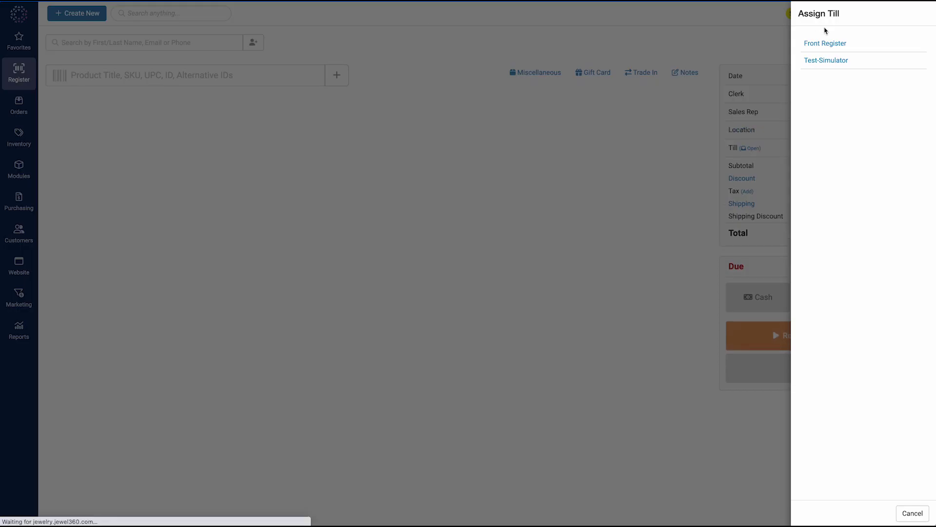
pyautogui.click(827, 43)
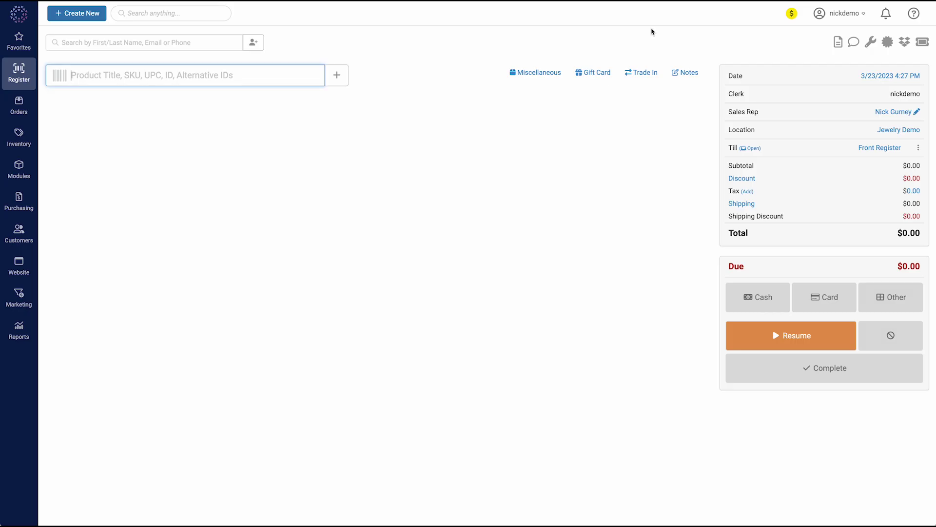
pyautogui.click(108, 48)
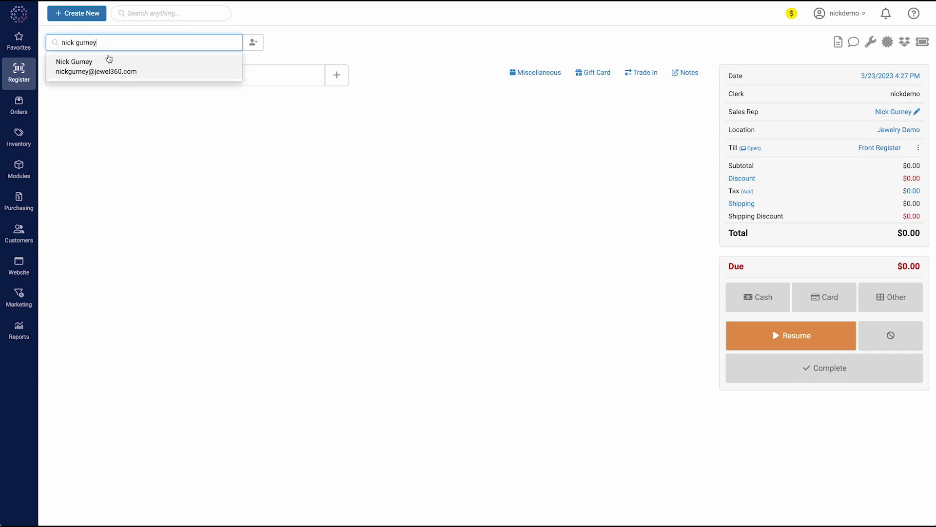
pyautogui.click(105, 66)
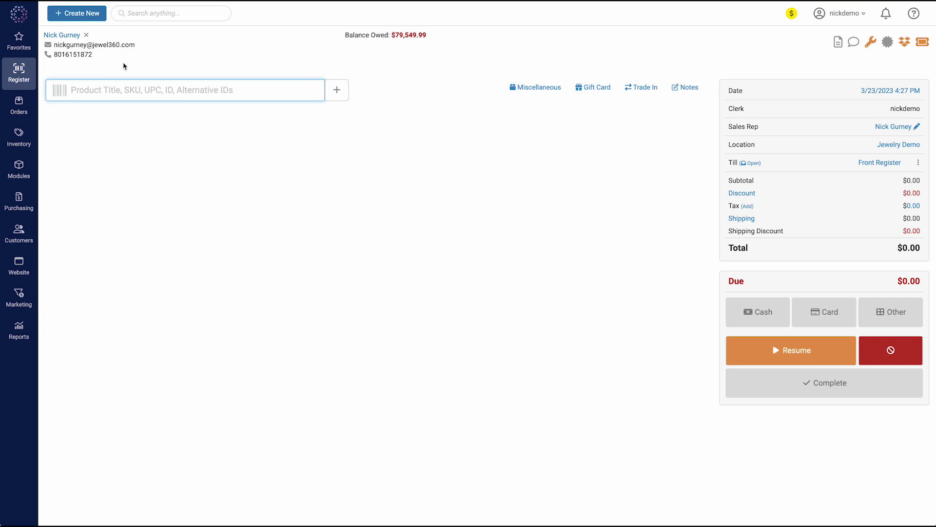
# Step: Start a new layaway from the customer's actions panel
pyautogui.click(888, 43)
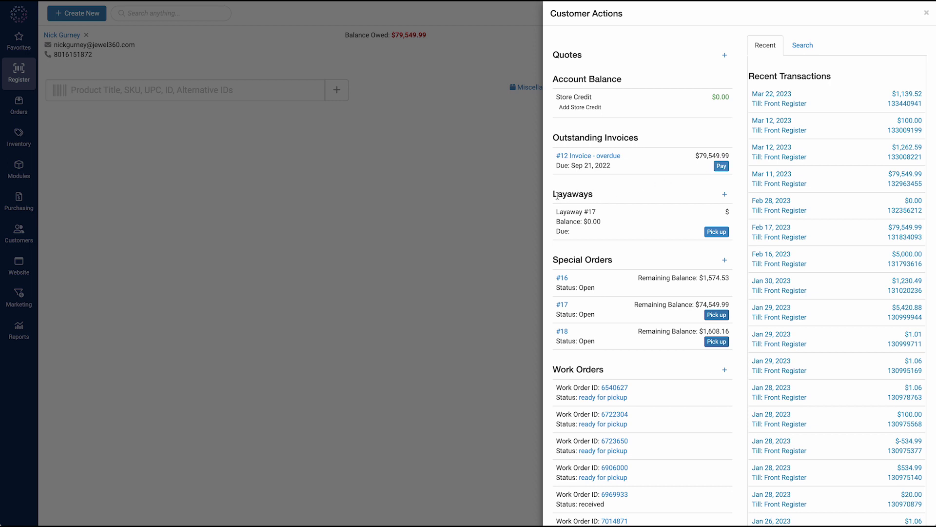
pyautogui.click(726, 196)
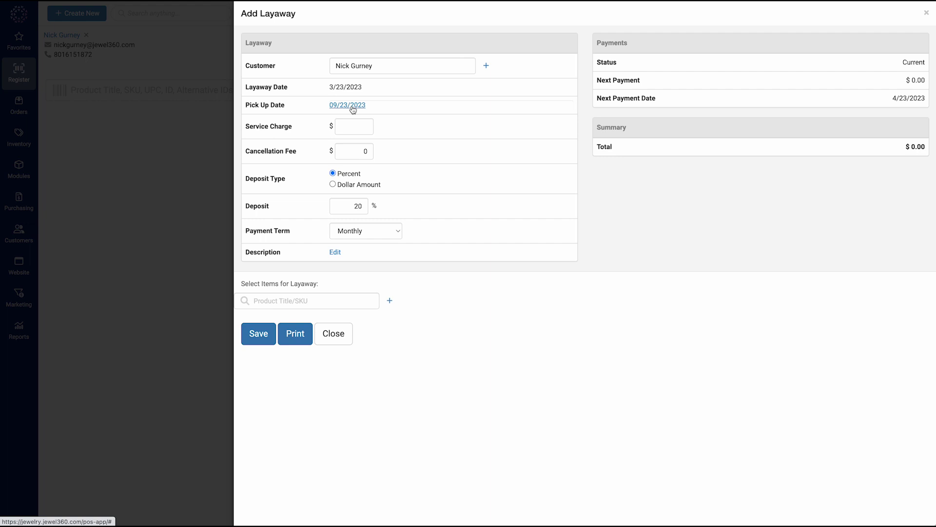
# Step: Add the Inner Circle Necklace to the layaway and review its scheduled monthly payments
pyautogui.click(286, 305)
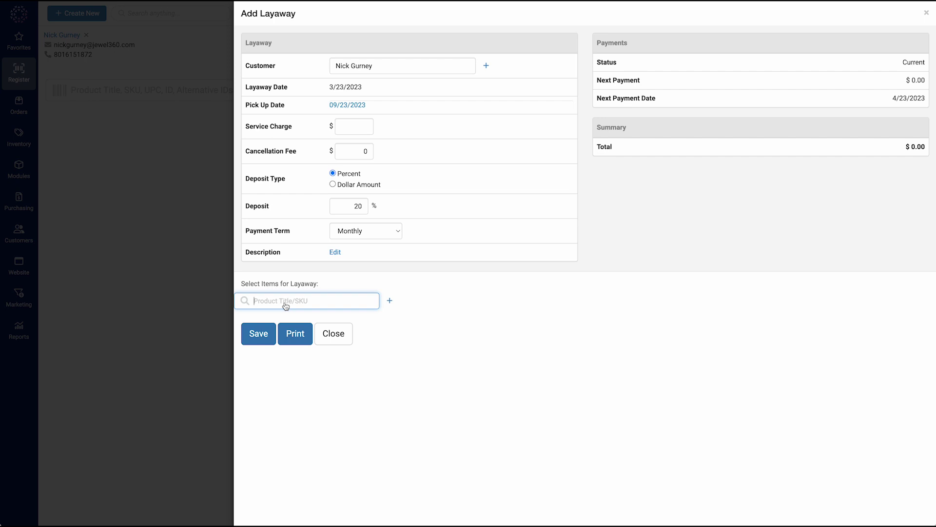
pyautogui.write('necklace')
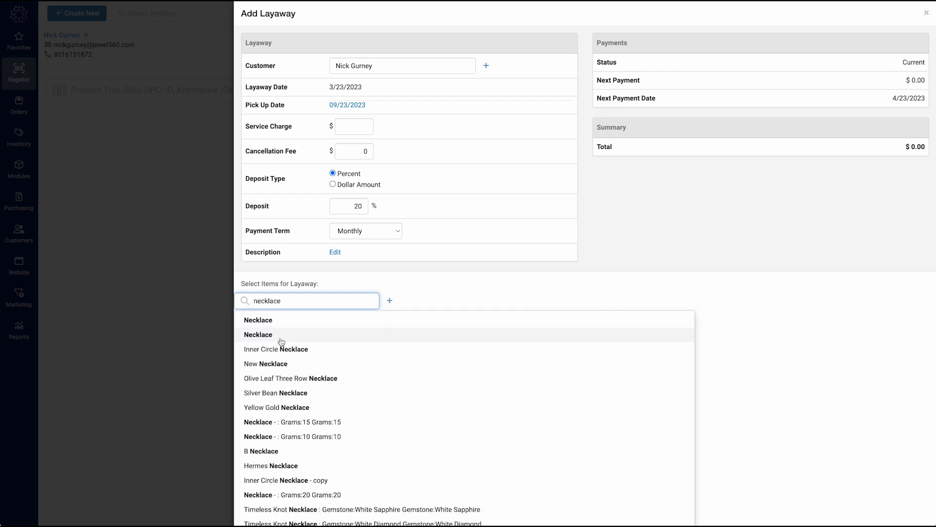
pyautogui.click(281, 350)
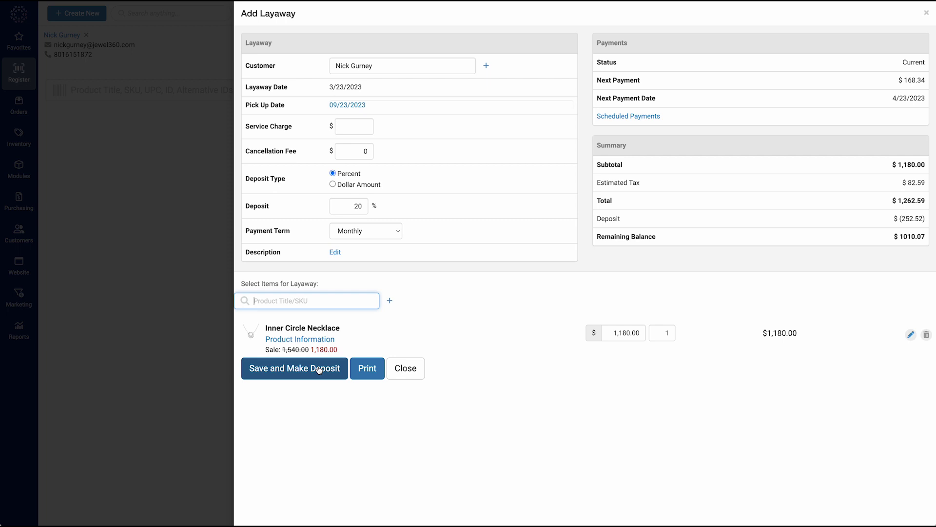
pyautogui.click(635, 117)
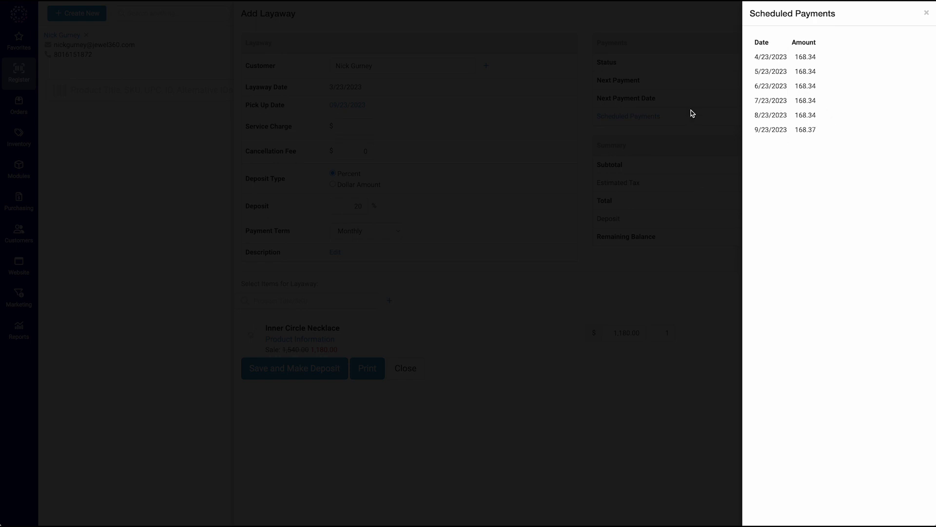
pyautogui.click(704, 97)
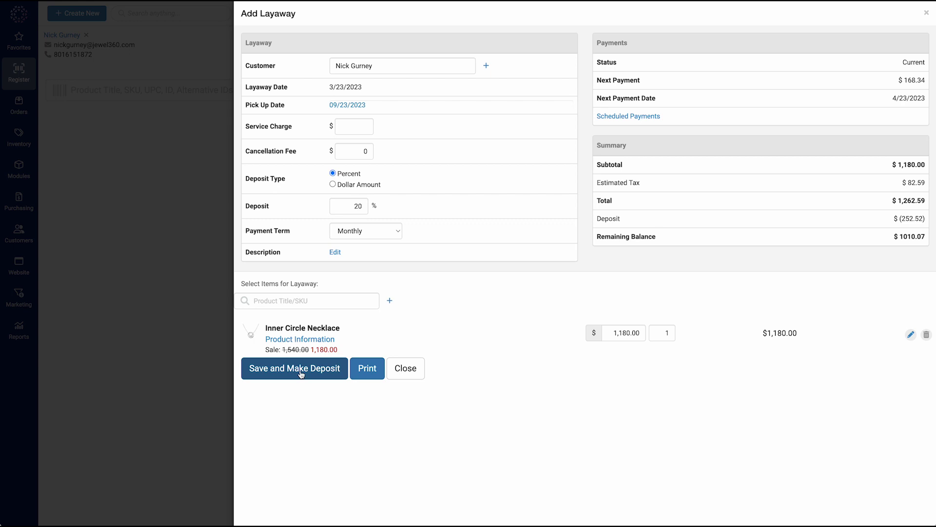
# Step: Save the layaway and pay its $252.52 deposit in exact cash, completing the transaction
pyautogui.click(300, 372)
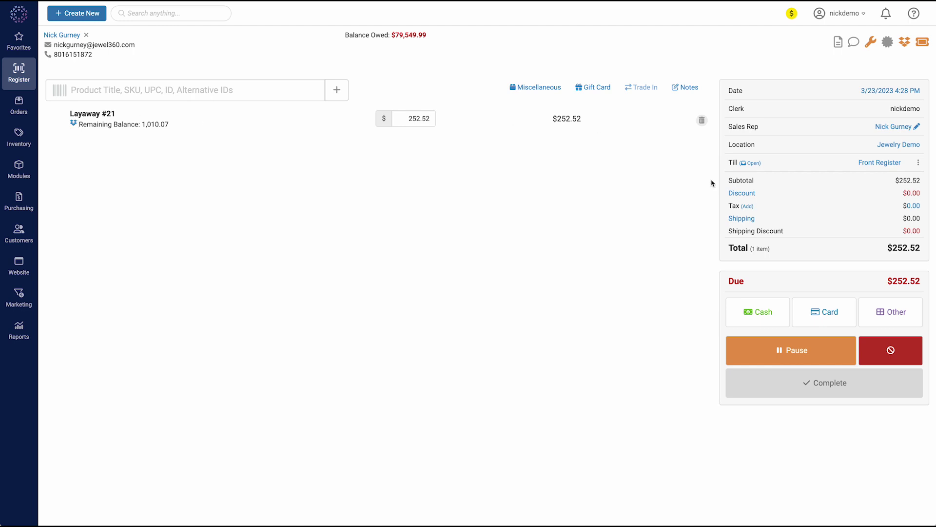
pyautogui.click(750, 315)
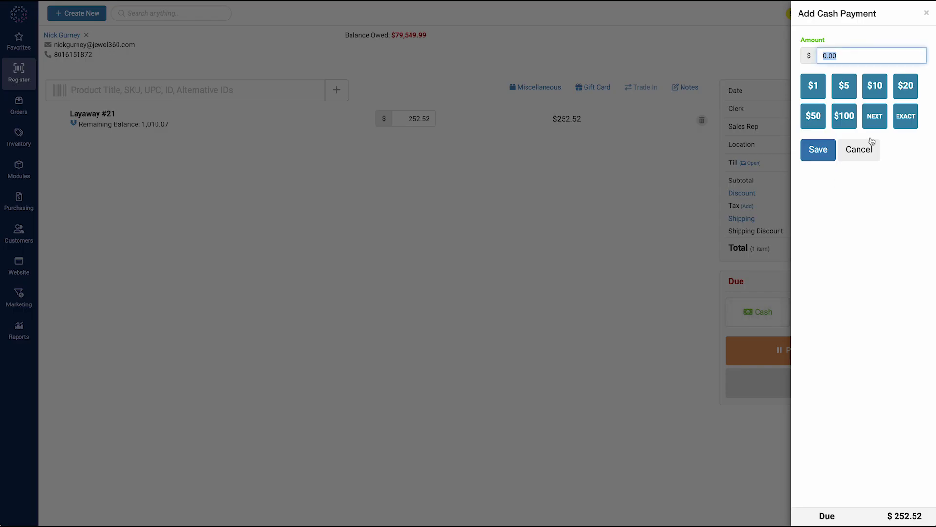
pyautogui.click(902, 122)
pyautogui.click(824, 155)
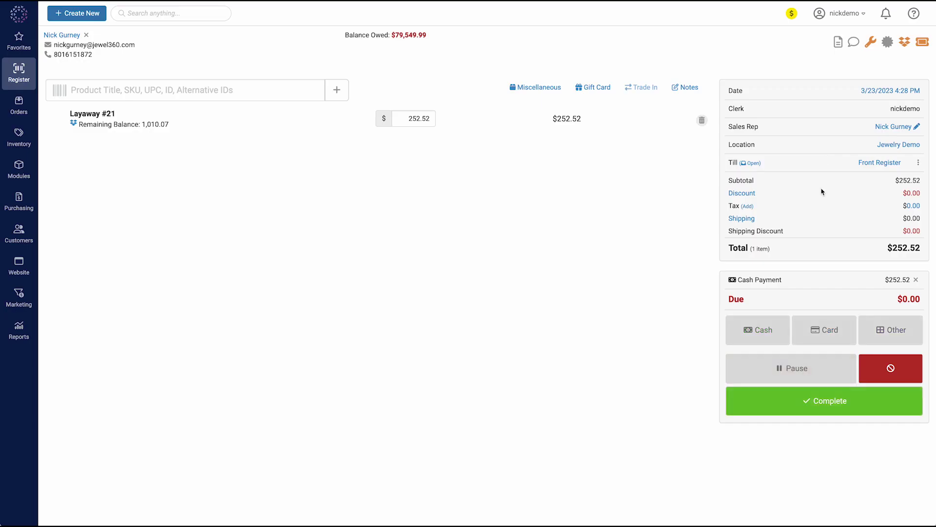
pyautogui.click(810, 410)
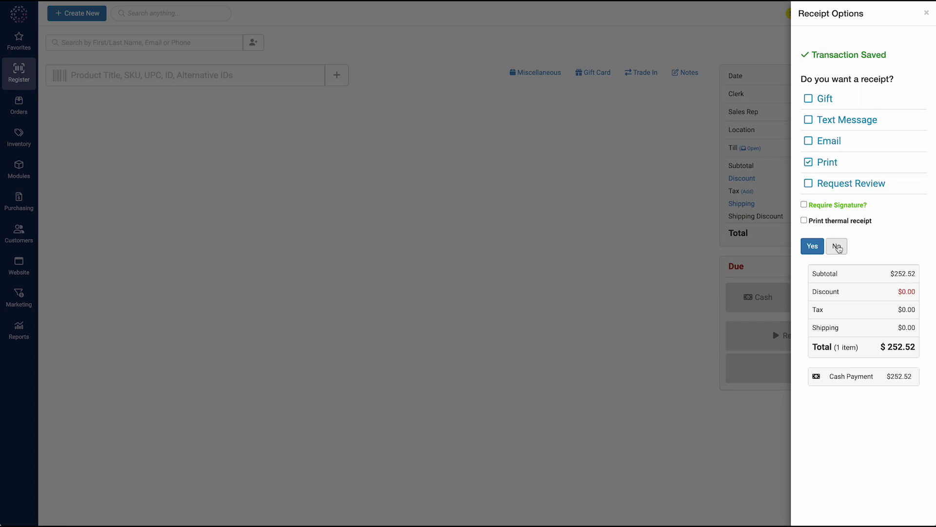
# Step: Skip the receipt and reattach the customer to the new sale
pyautogui.click(837, 247)
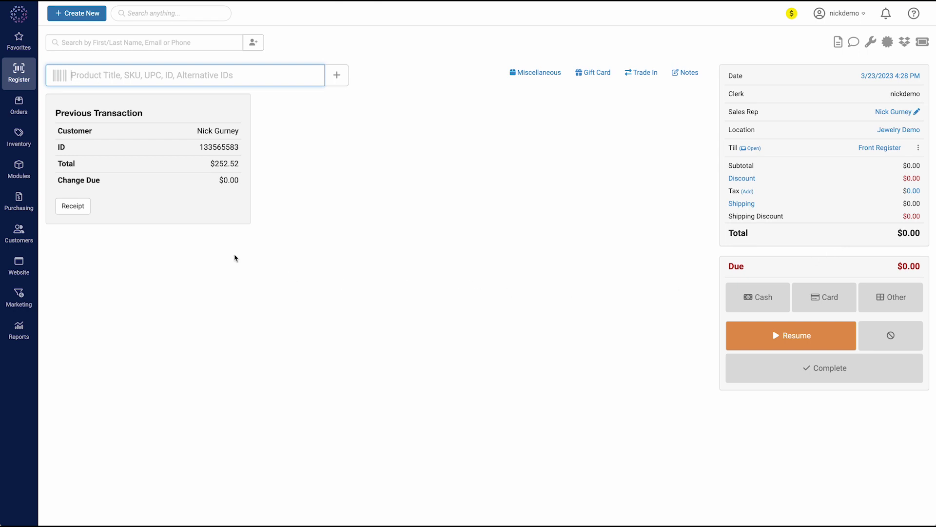
pyautogui.click(98, 47)
pyautogui.write('nick')
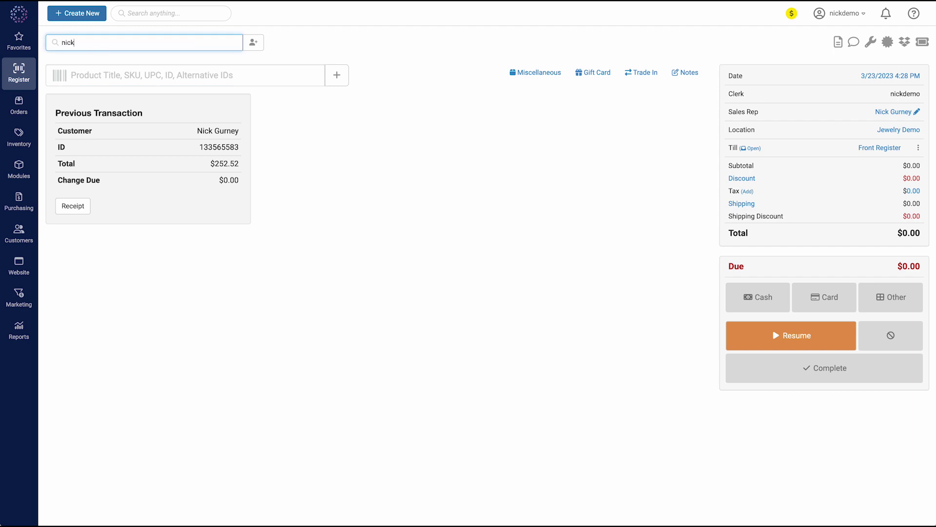
pyautogui.click(93, 61)
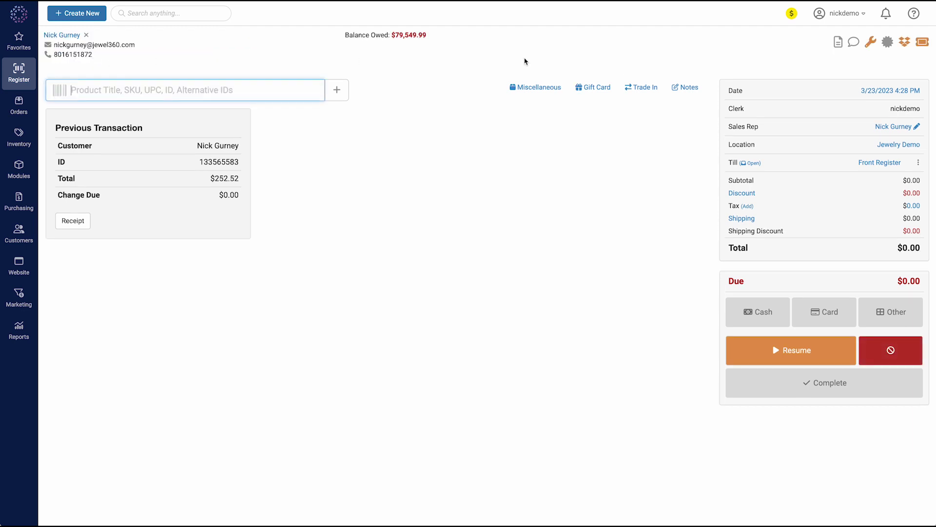
# Step: Check that Layaway #21 appears in the customer's account overview, then close it
pyautogui.click(860, 43)
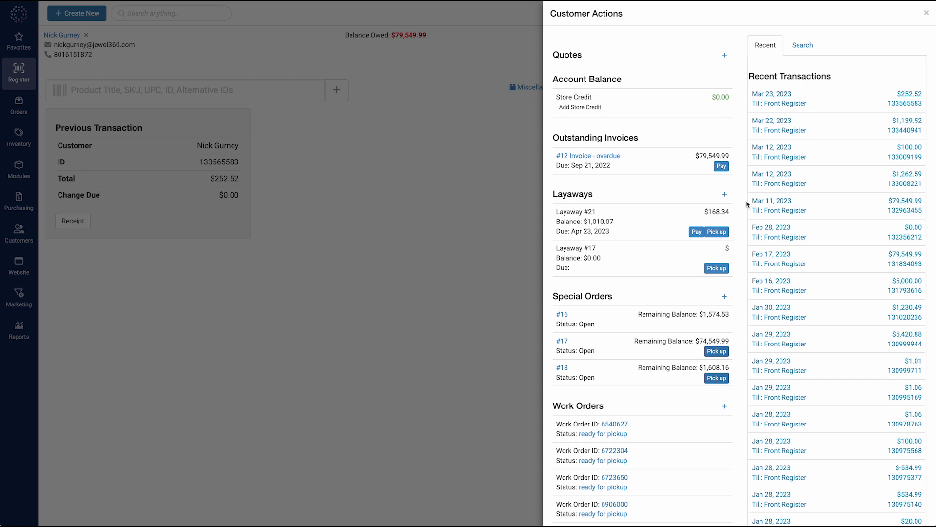
pyautogui.moveTo(730, 211); pyautogui.dragTo(710, 212)
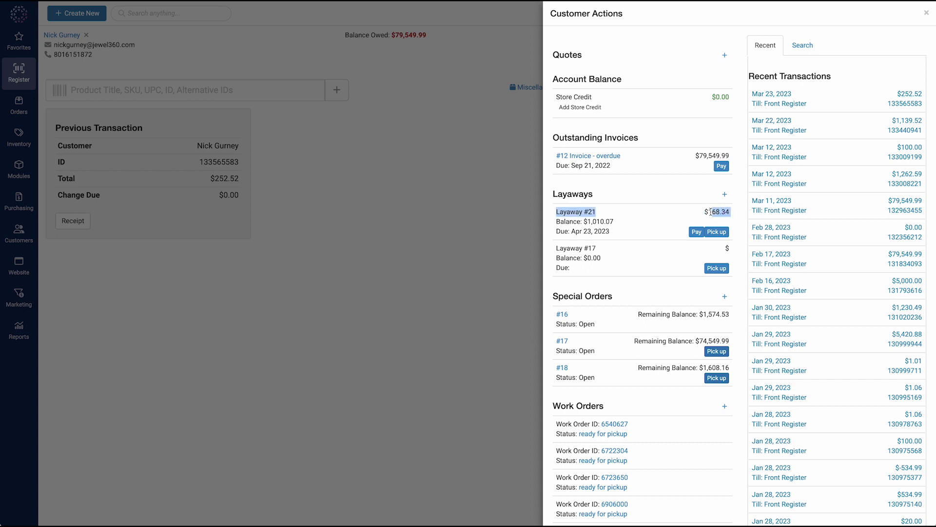
pyautogui.click(601, 229)
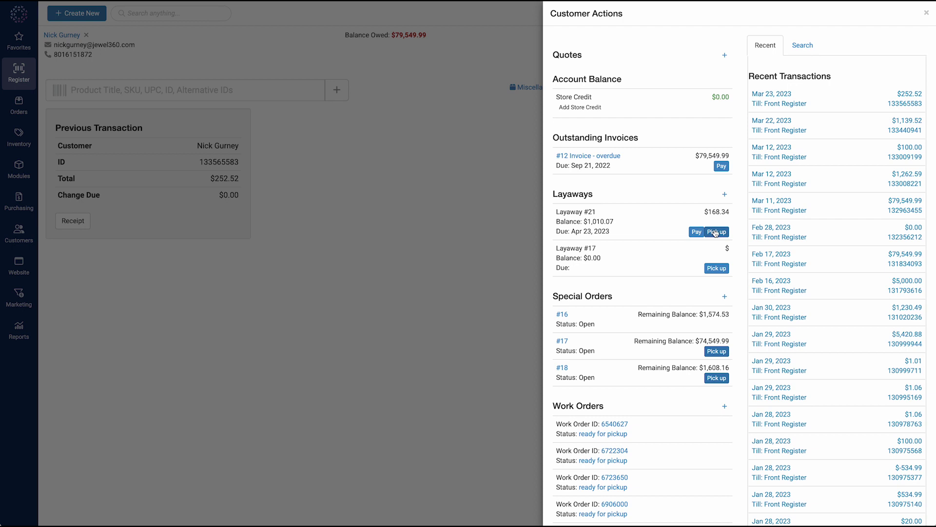
pyautogui.click(449, 234)
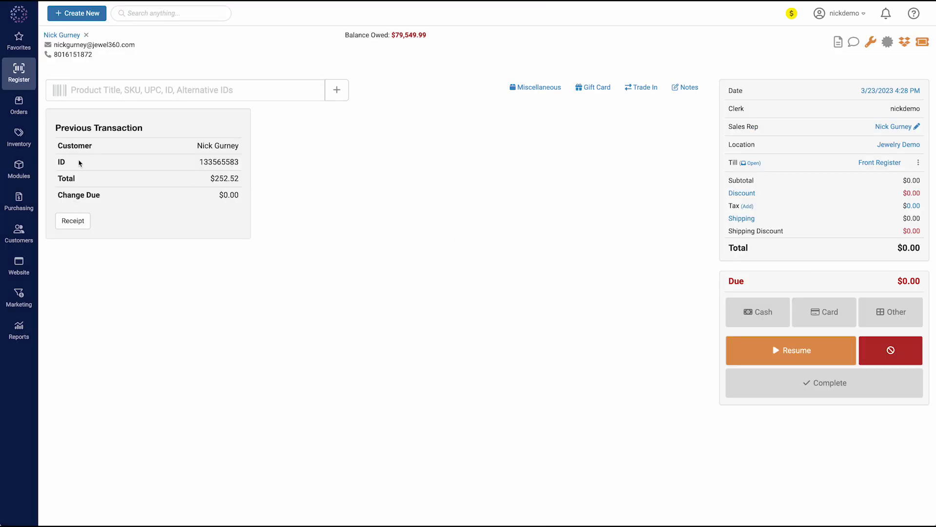
# Step: Open the Layaways module on the Front Register till and view layaway #21
pyautogui.click(16, 169)
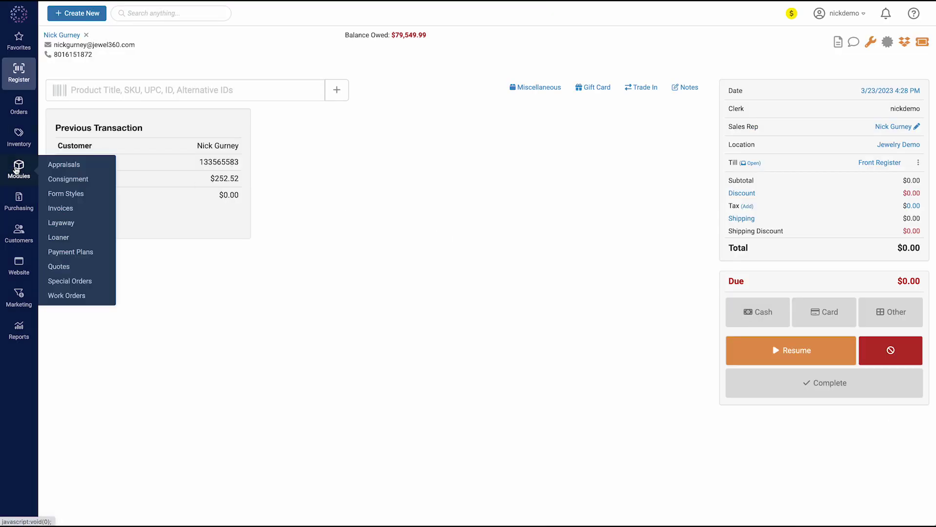
pyautogui.click(61, 222)
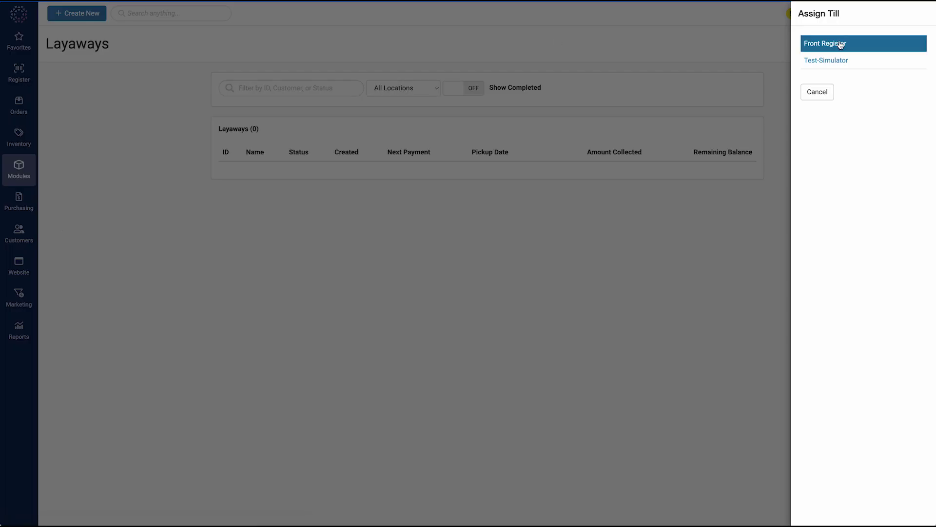
pyautogui.click(835, 43)
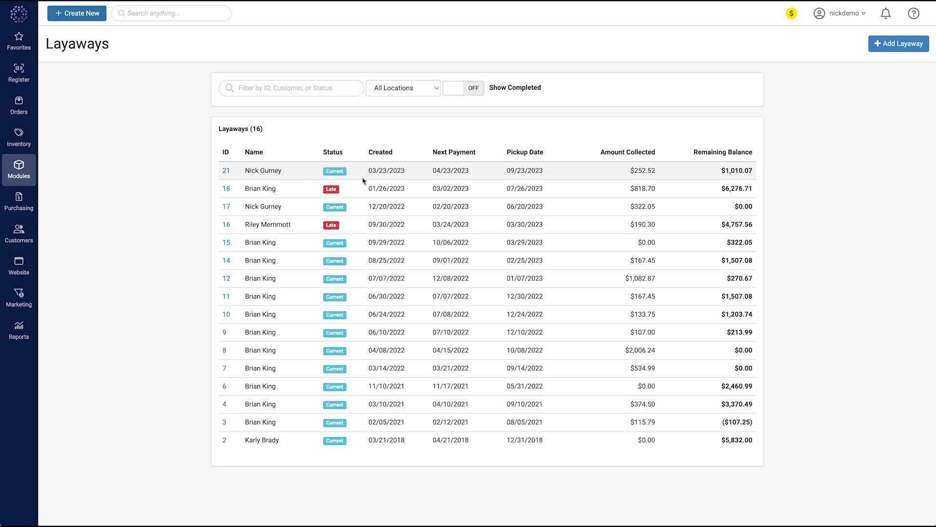
pyautogui.click(226, 172)
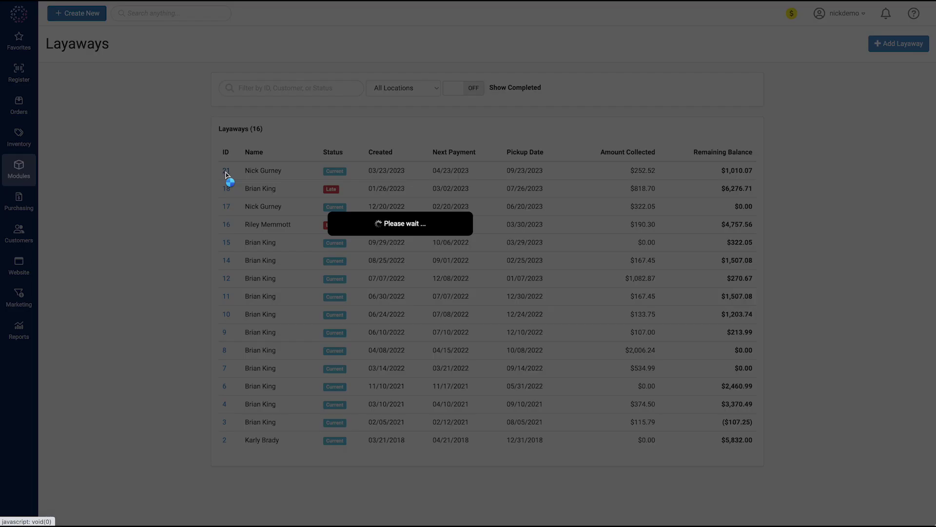